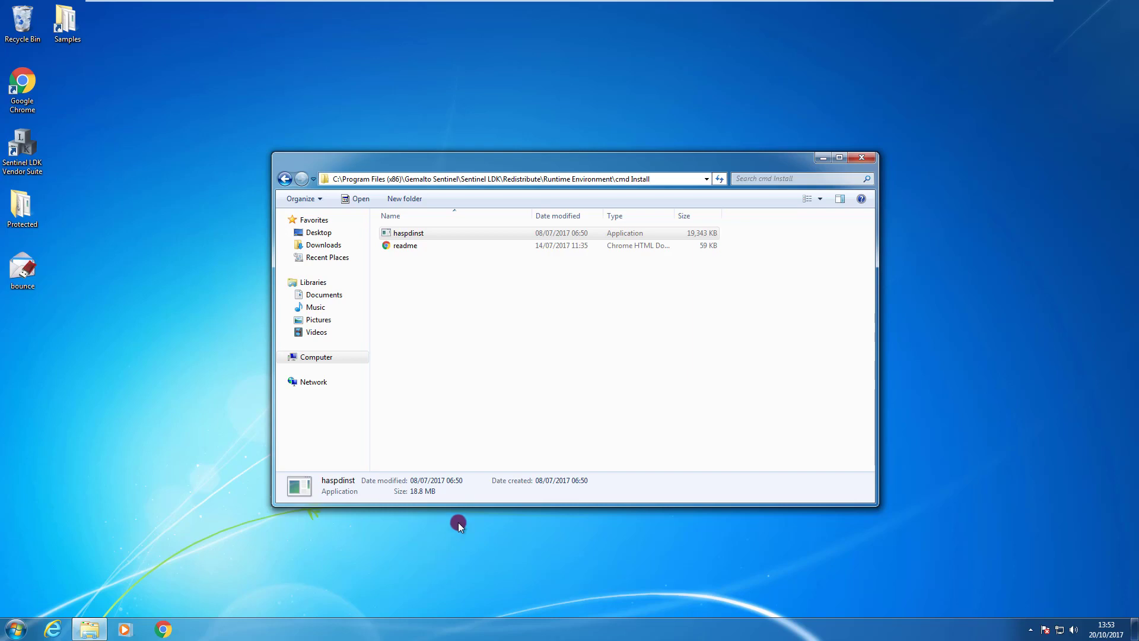
Step: Reveal the install folder's full path in Explorer, then launch Chrome from the taskbar
click(677, 180)
click(166, 630)
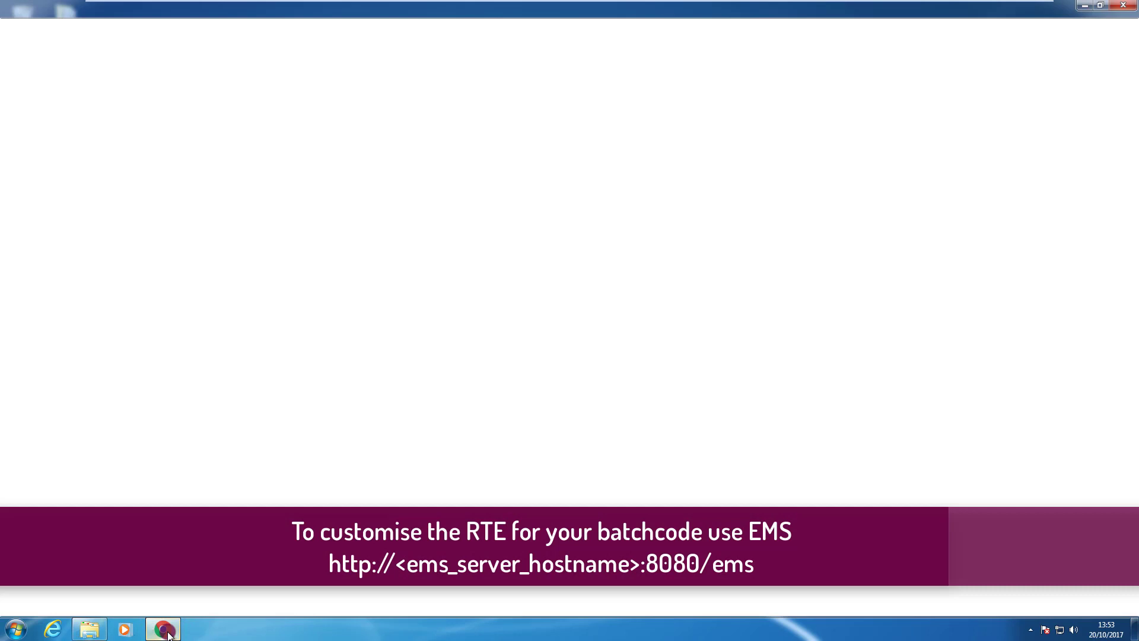
text(localhost:8080/ems)
Step: Log in to EMS at localhost:8080 and generate the Windows EXE RTE installer for batch DEMOMA
key(Return)
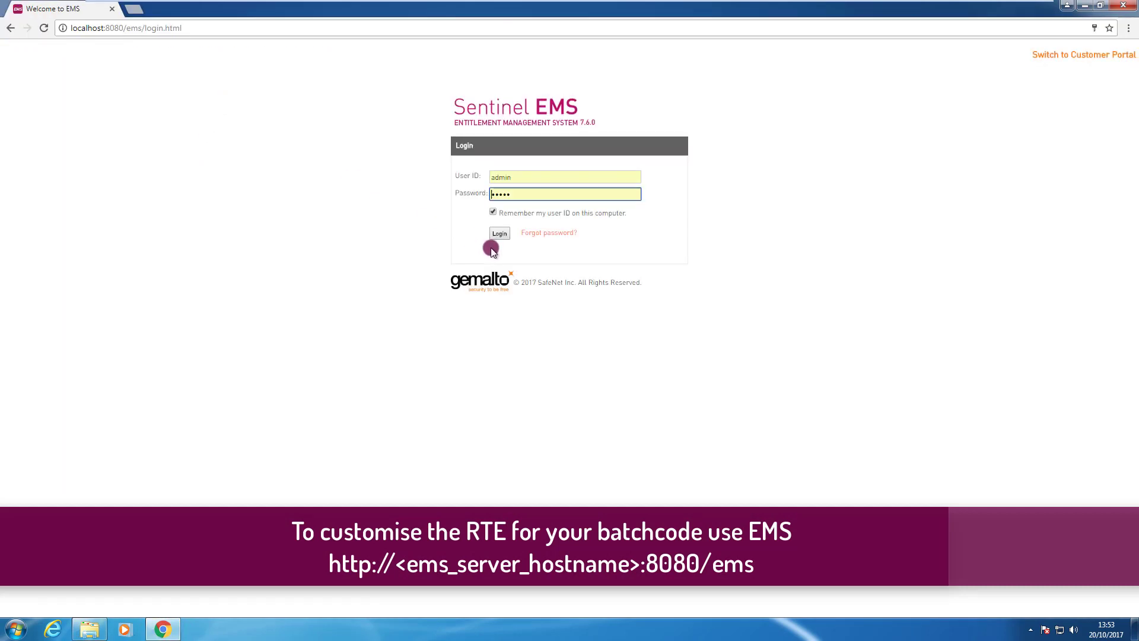
click(500, 235)
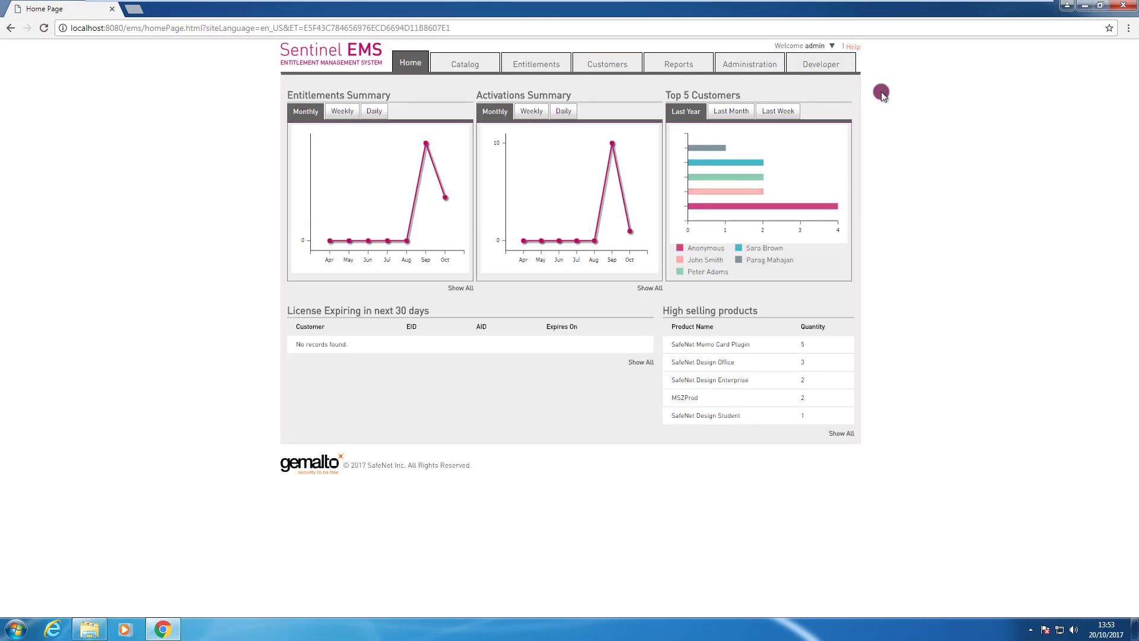
click(822, 71)
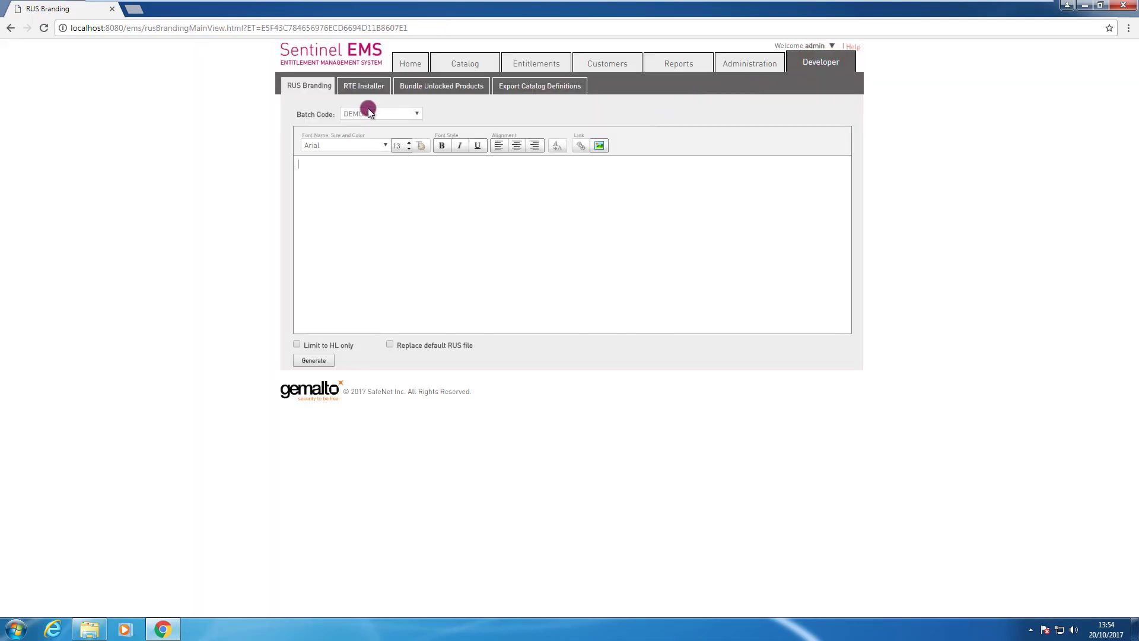
click(366, 87)
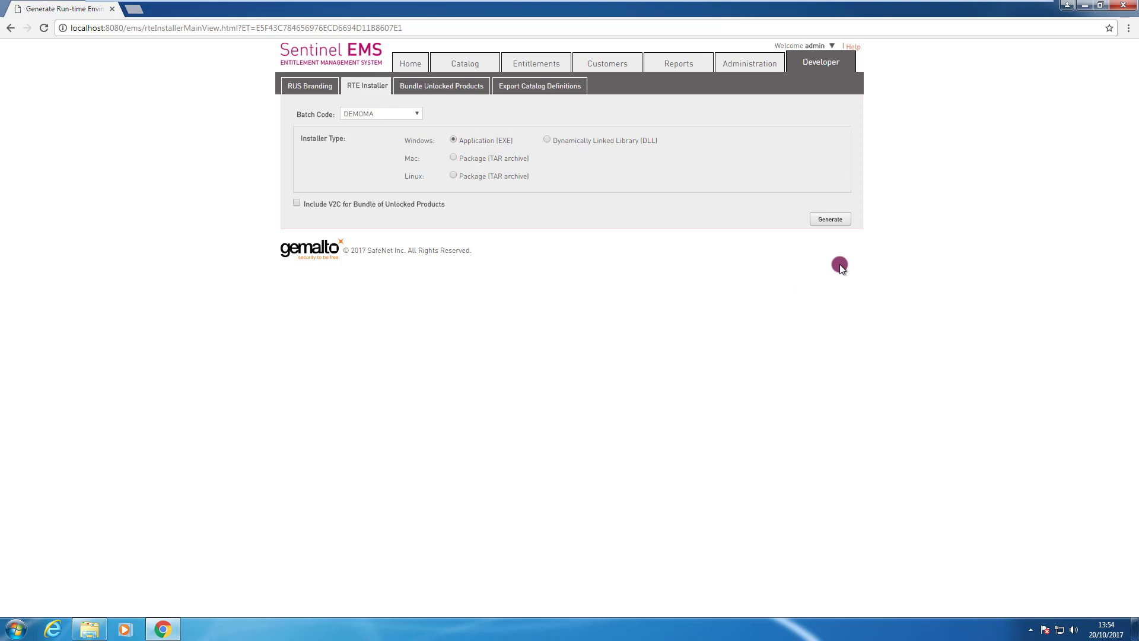
click(833, 223)
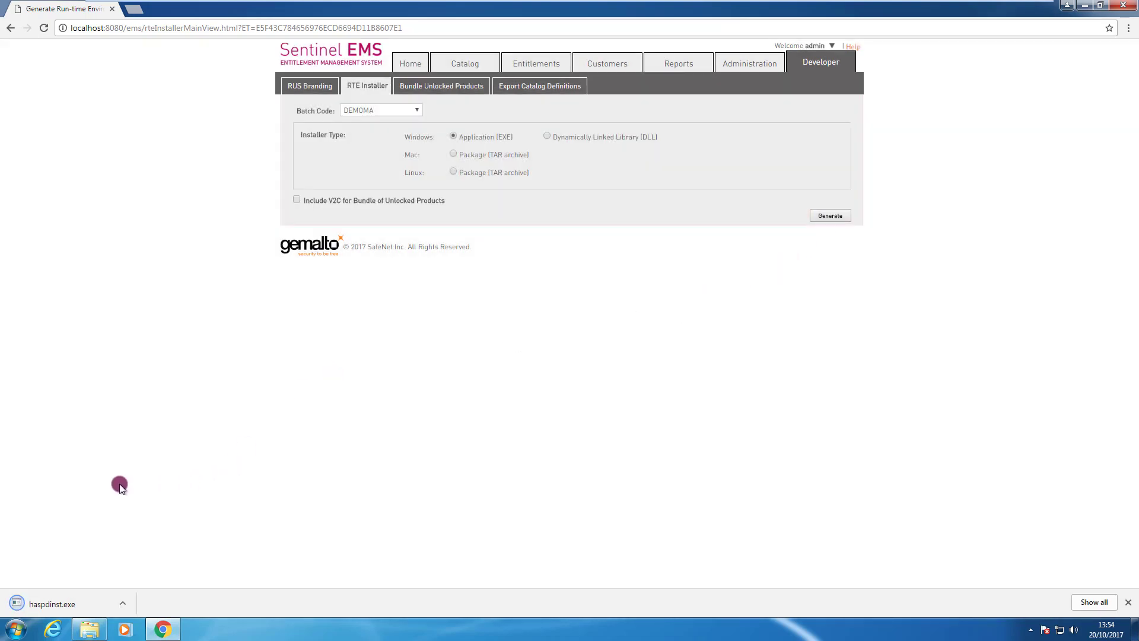
Step: Show haspdinst.exe in Downloads, run it to view the v7.60 usage help, then dismiss it
click(126, 603)
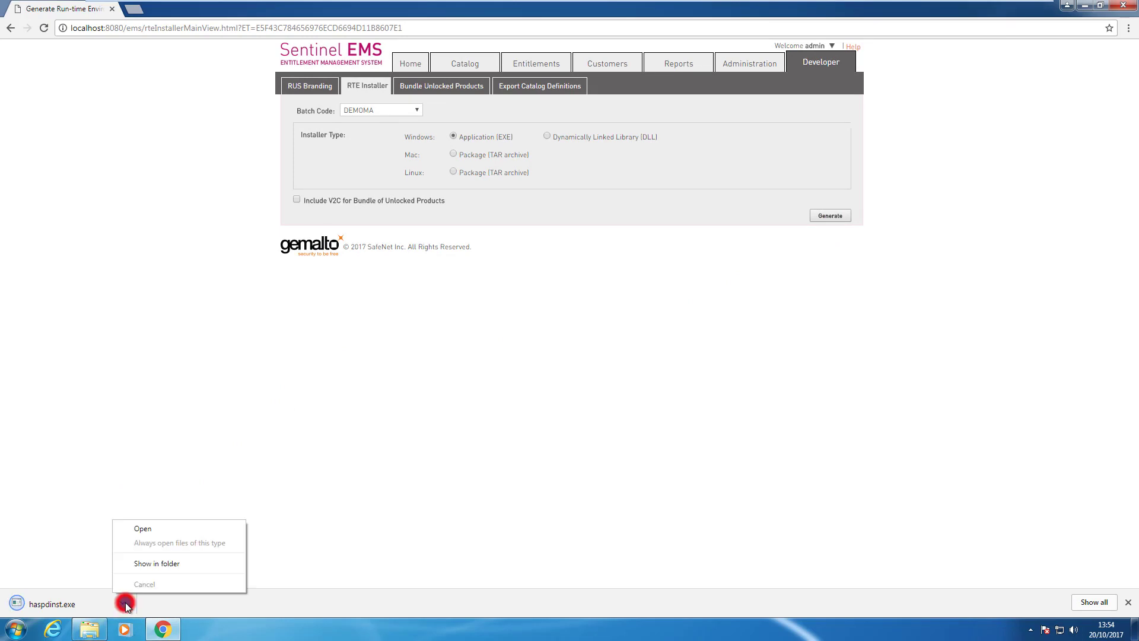
click(175, 565)
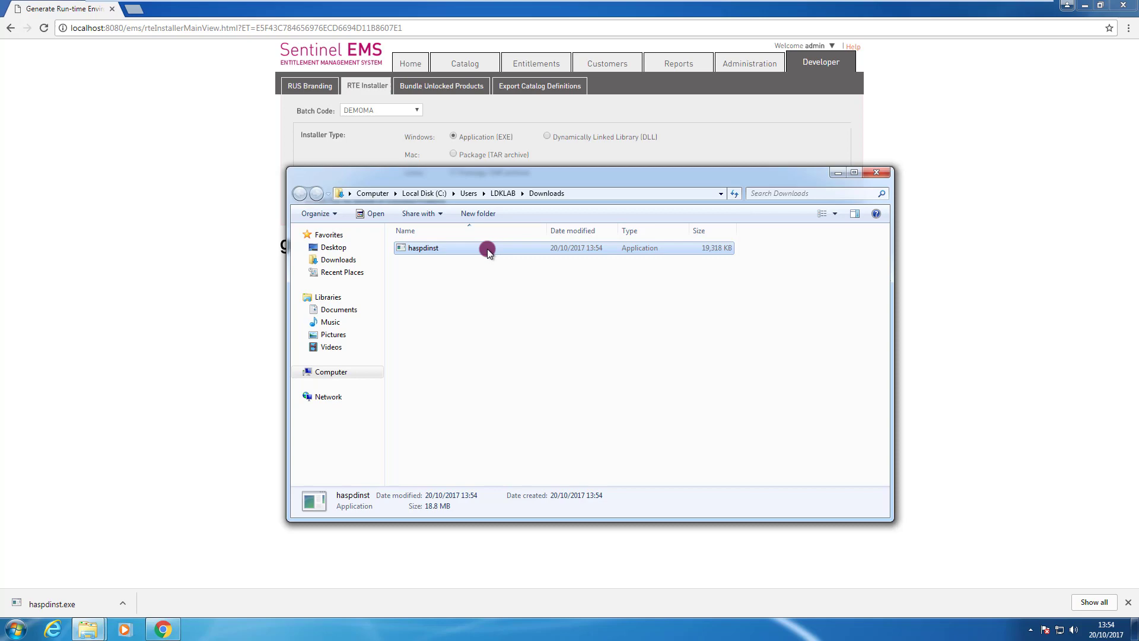
double_click(487, 249)
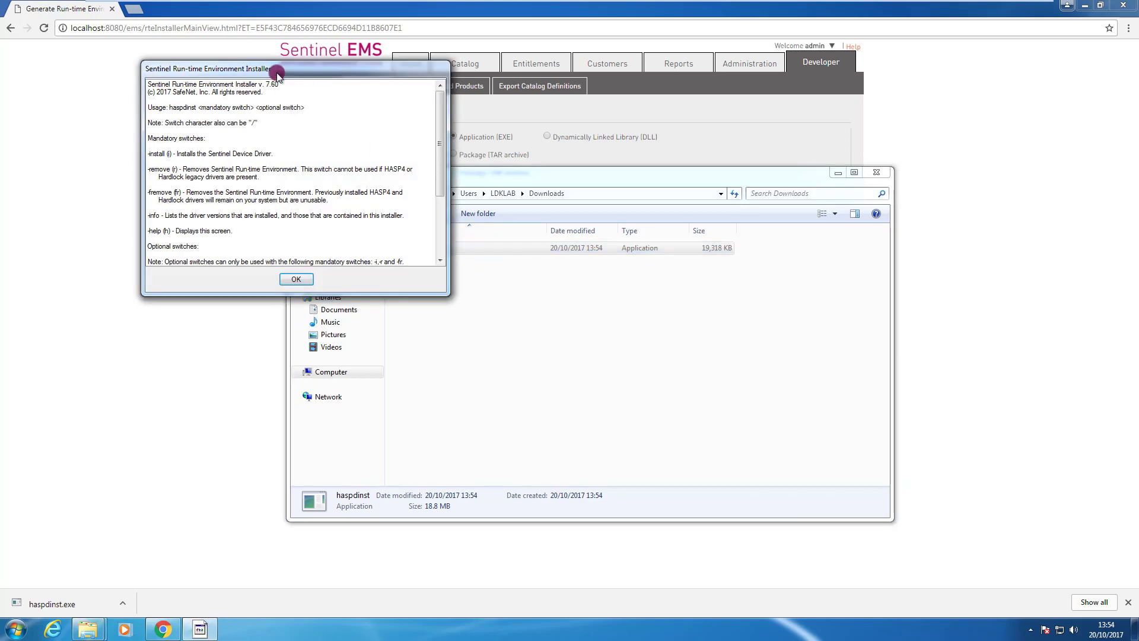
drag(272, 71, 418, 156)
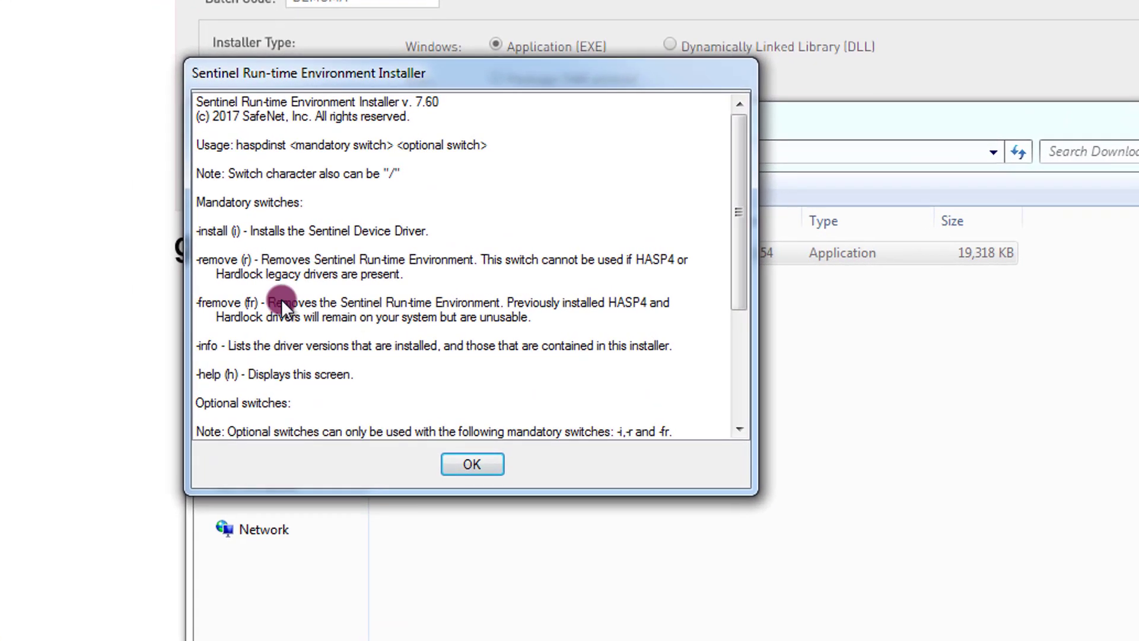
drag(737, 165, 737, 341)
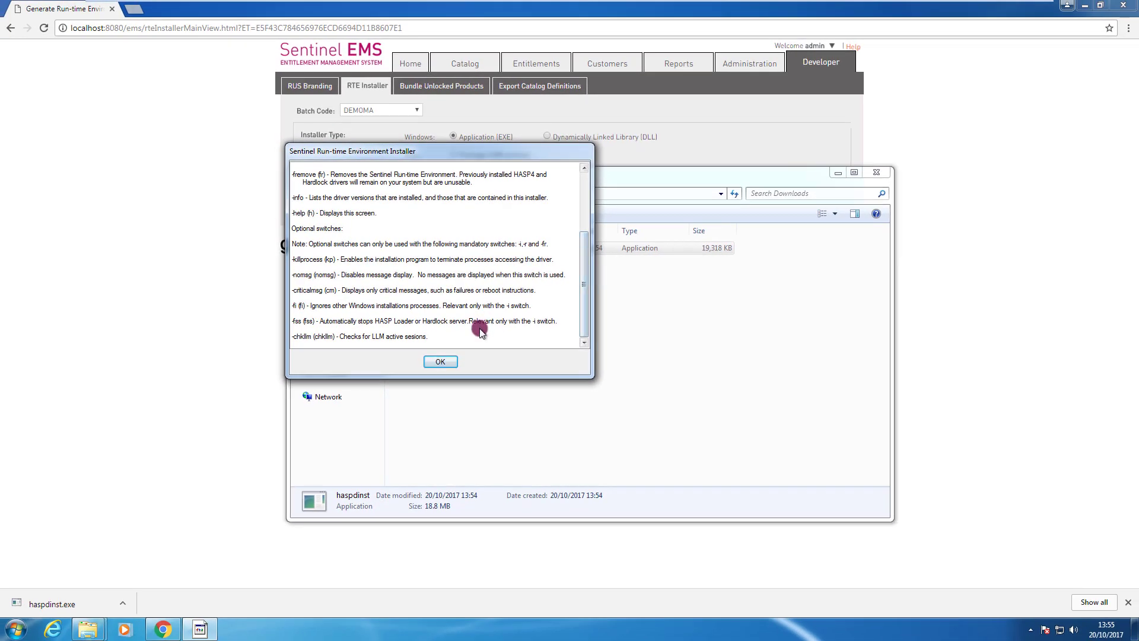
click(440, 362)
Step: Run haspdinst -i from Command Prompt to install the Run-time Environment and acknowledge success
click(19, 630)
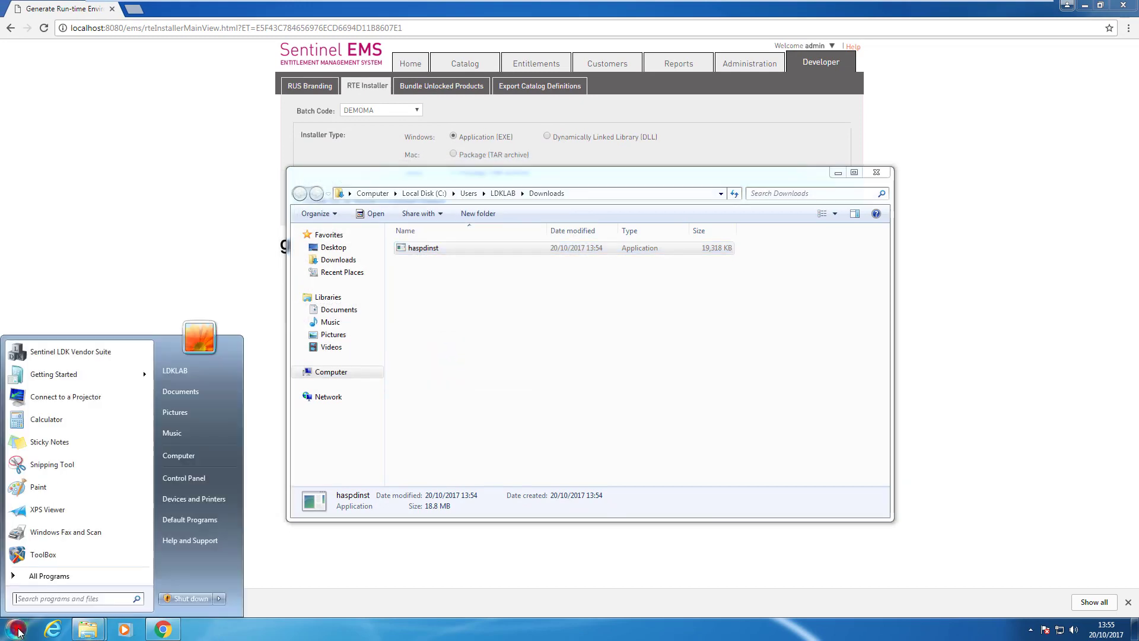
text(cm)
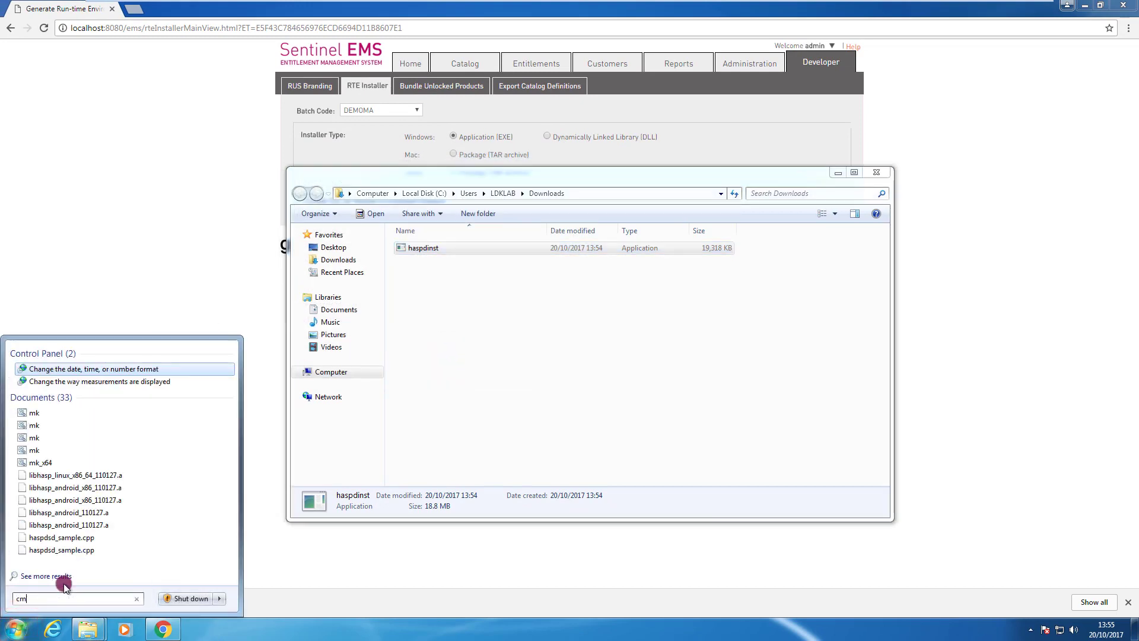
text(d)
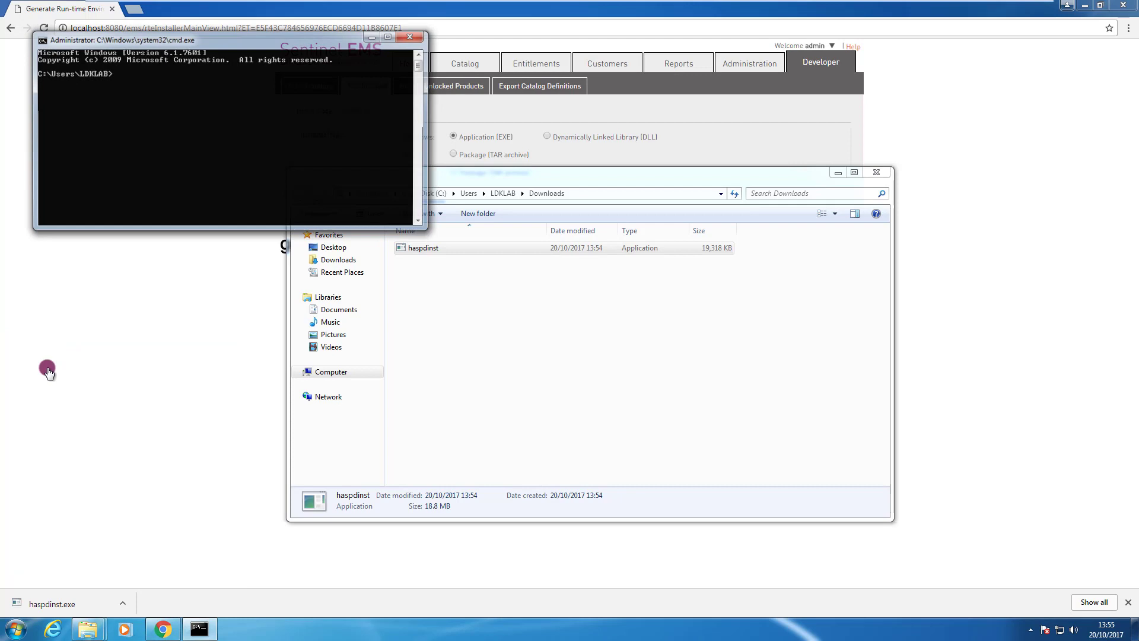
mouse_move(103, 41)
mouse_down()
mouse_move(348, 255)
mouse_move(451, 326)
mouse_up()
click(416, 246)
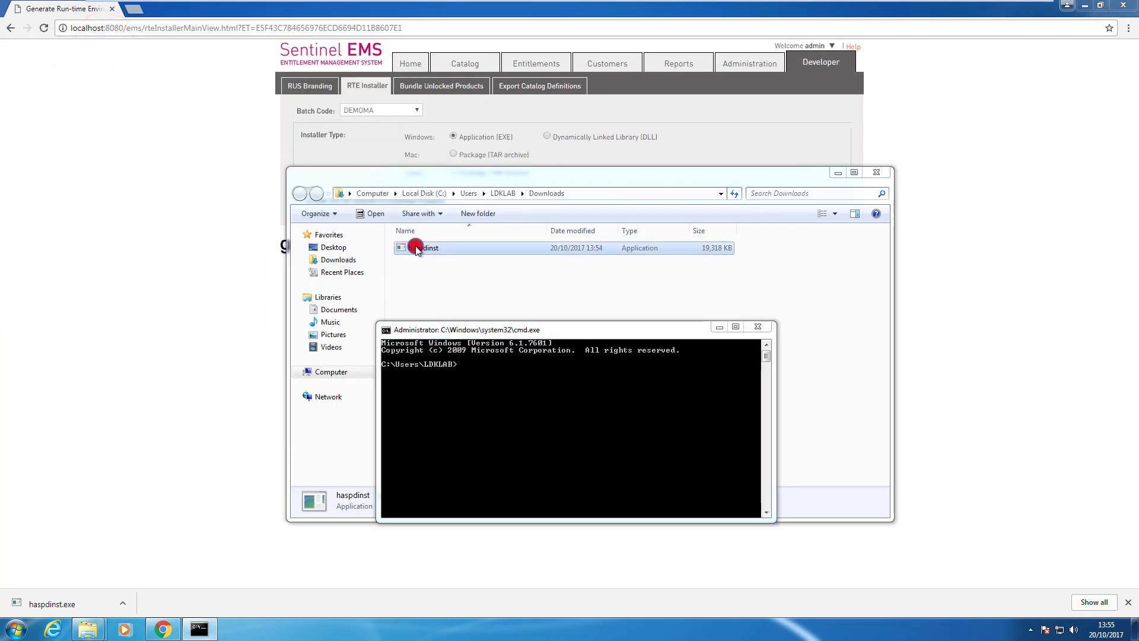
drag(416, 247, 491, 375)
text(C:\Users\LDKLAB\Downloads\haspdinst.exe -i)
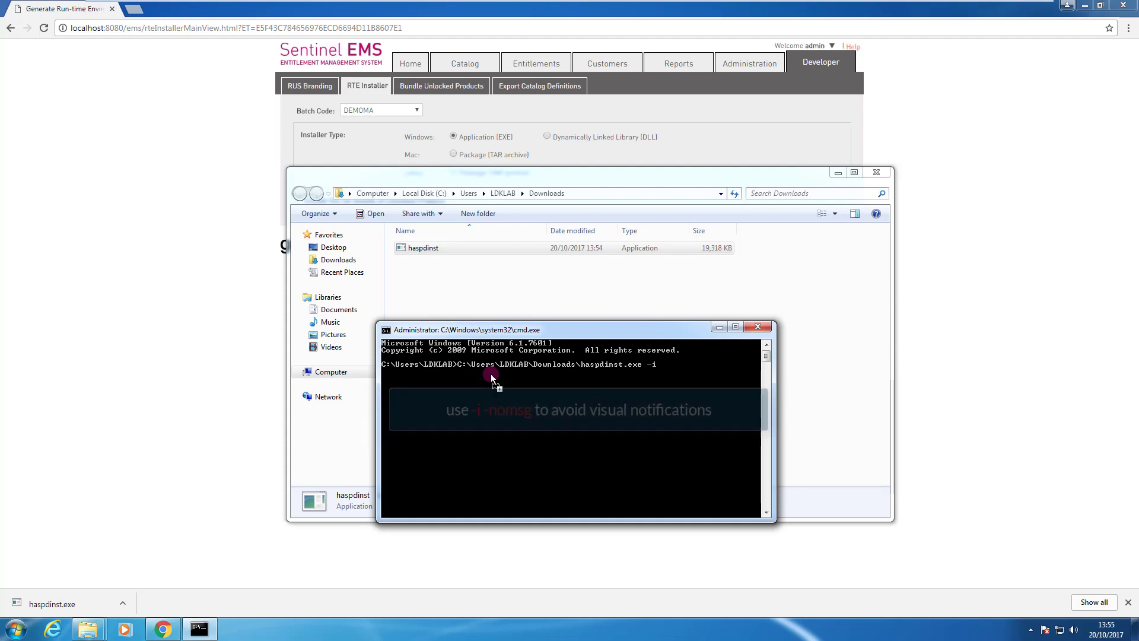
key(Return)
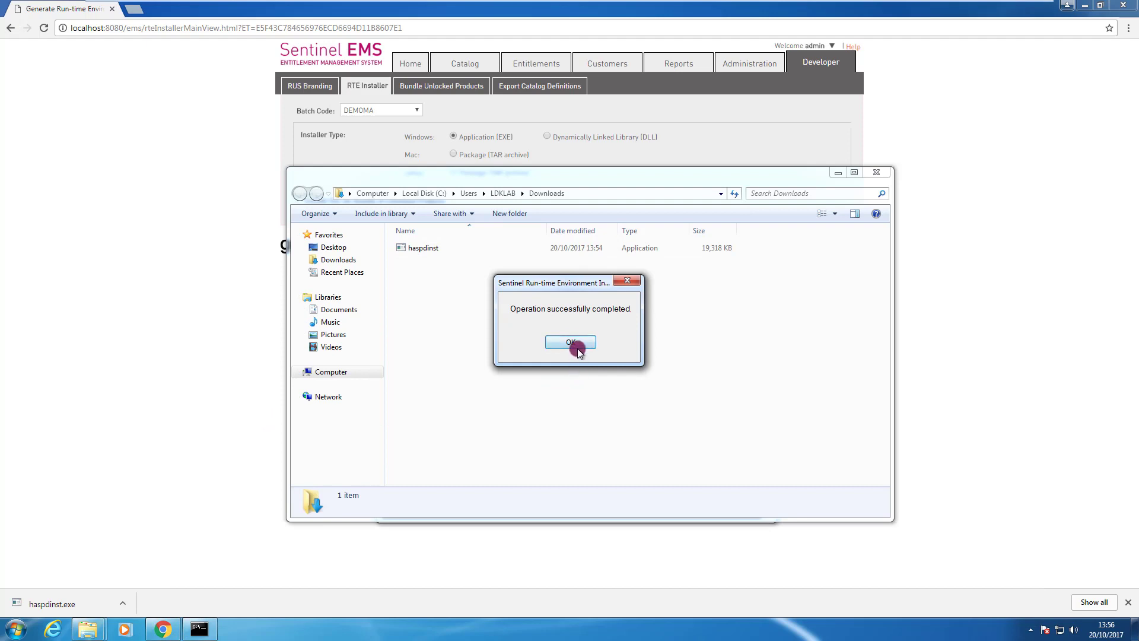
click(576, 347)
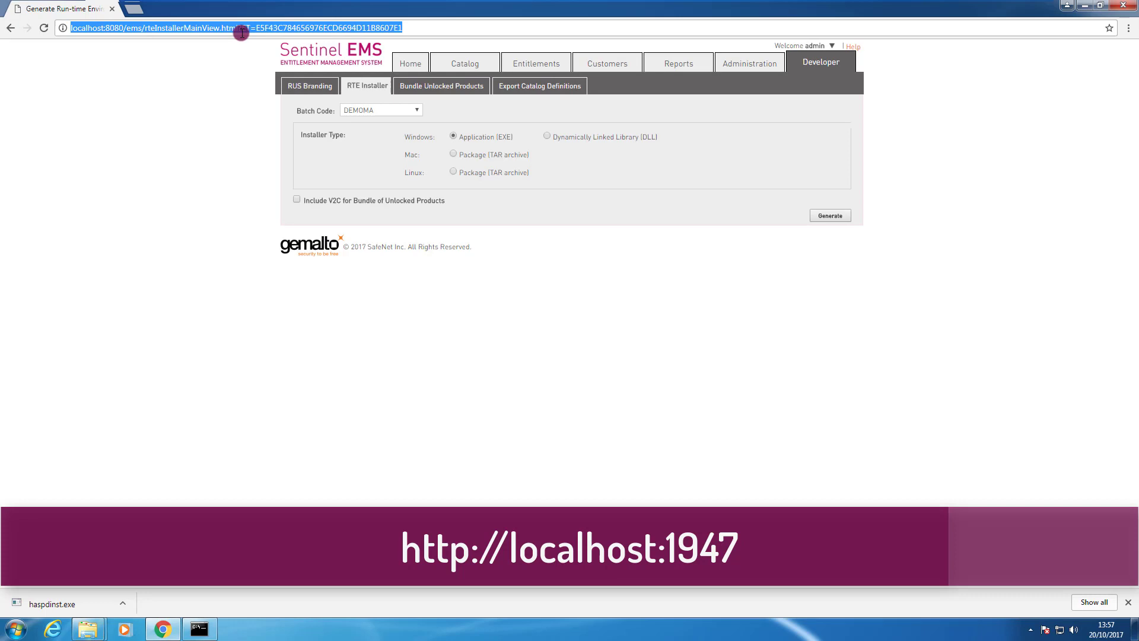
text(http://localhost:1947)
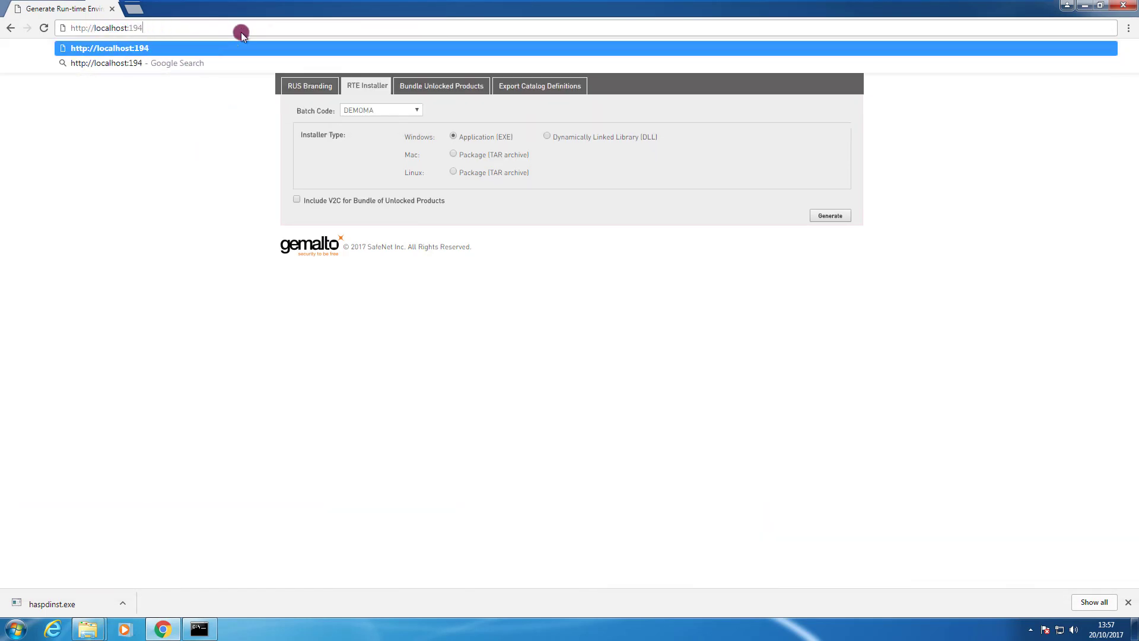
key(Return)
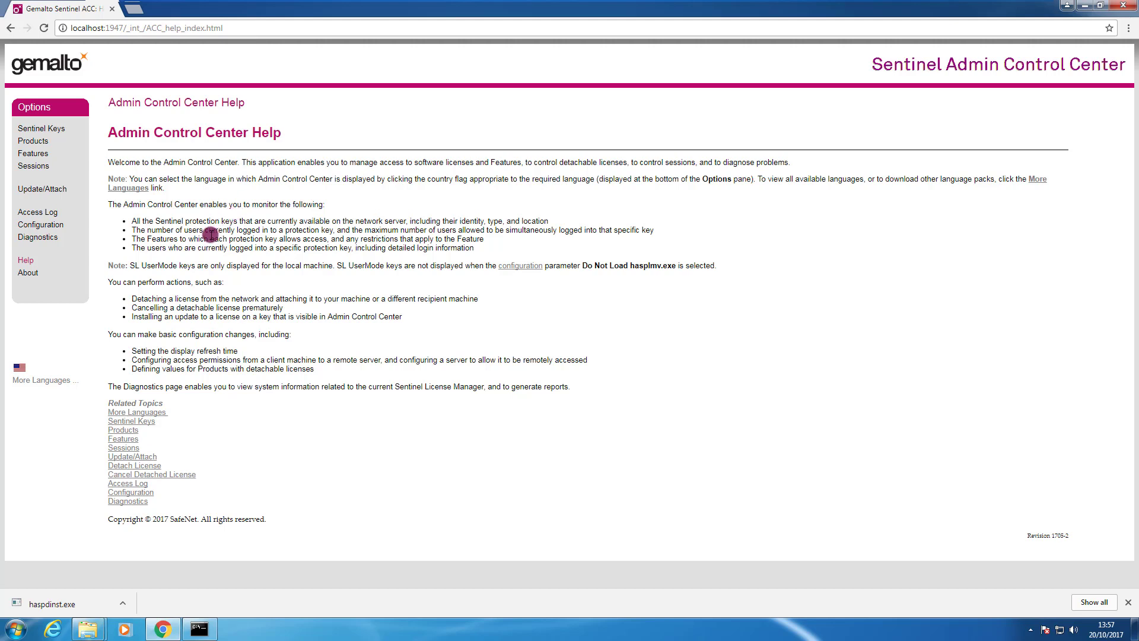
click(53, 133)
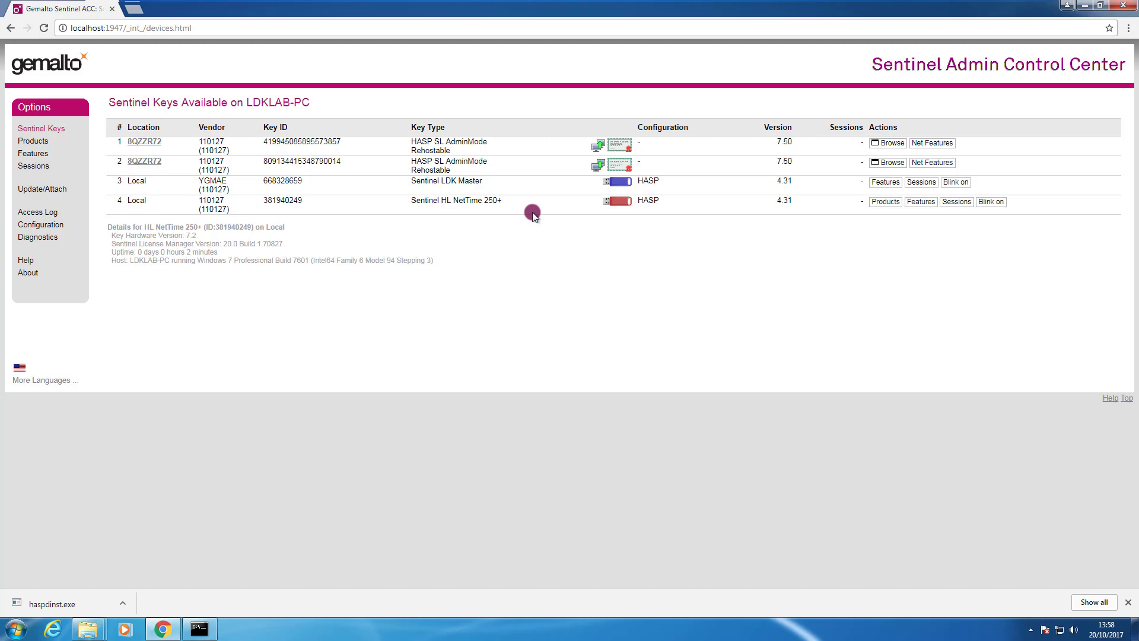
Step: View the first SL key's details, then the HL NetTime 250+ key's products and MSZProd's features
mouse_move(457, 201)
click(608, 143)
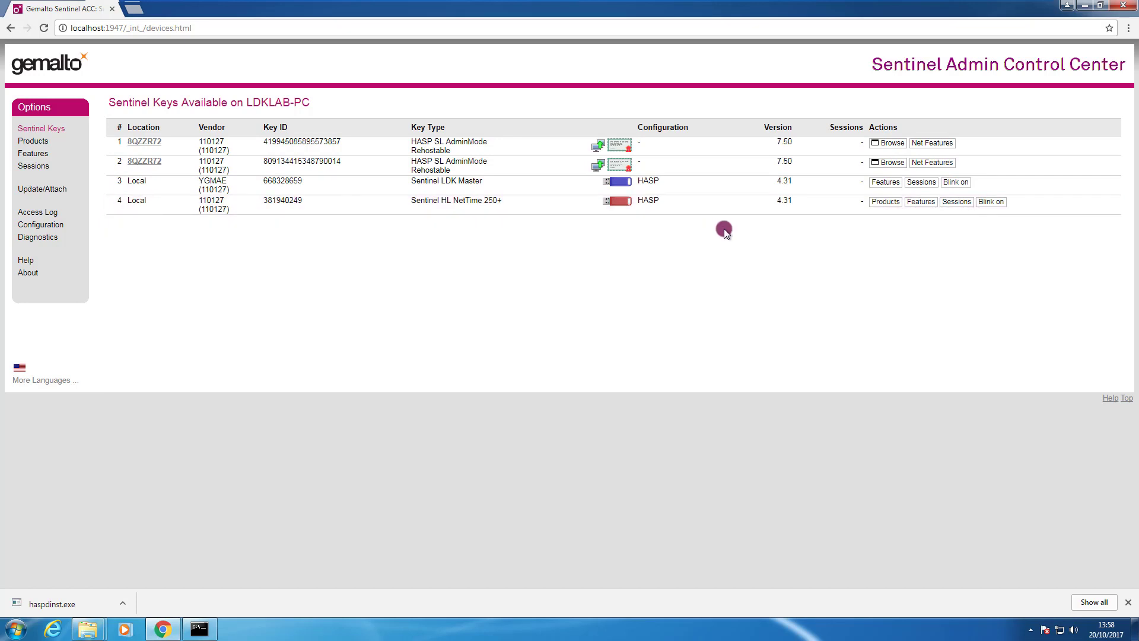
click(891, 204)
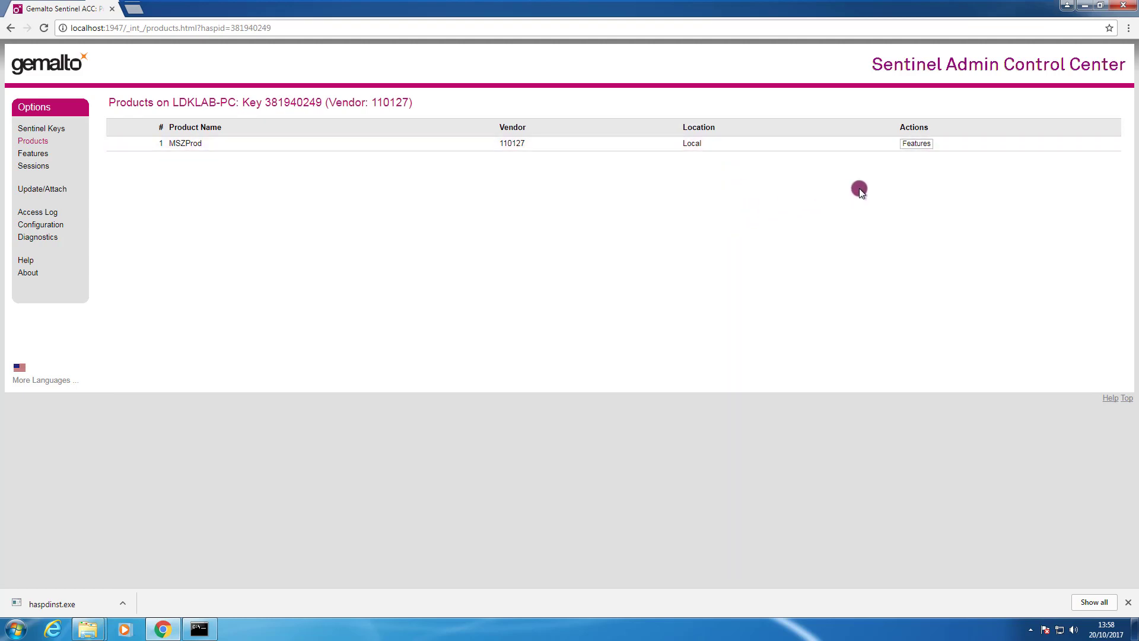
click(920, 145)
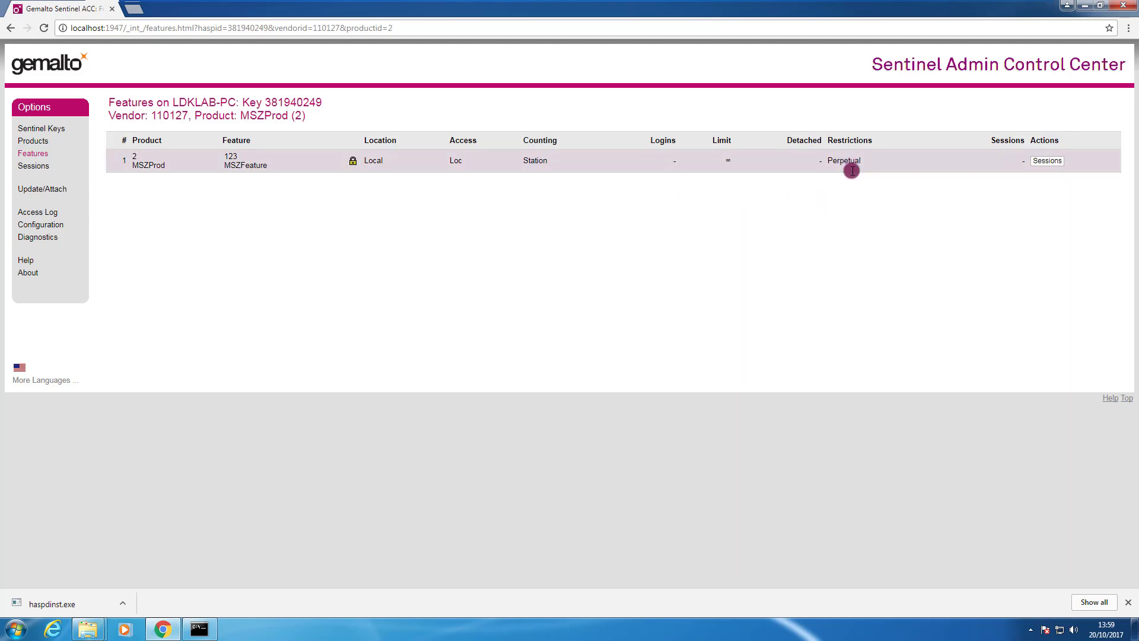
Step: Show the empty sessions table for MSZFeature (feature 123) on key 381940249
click(1048, 160)
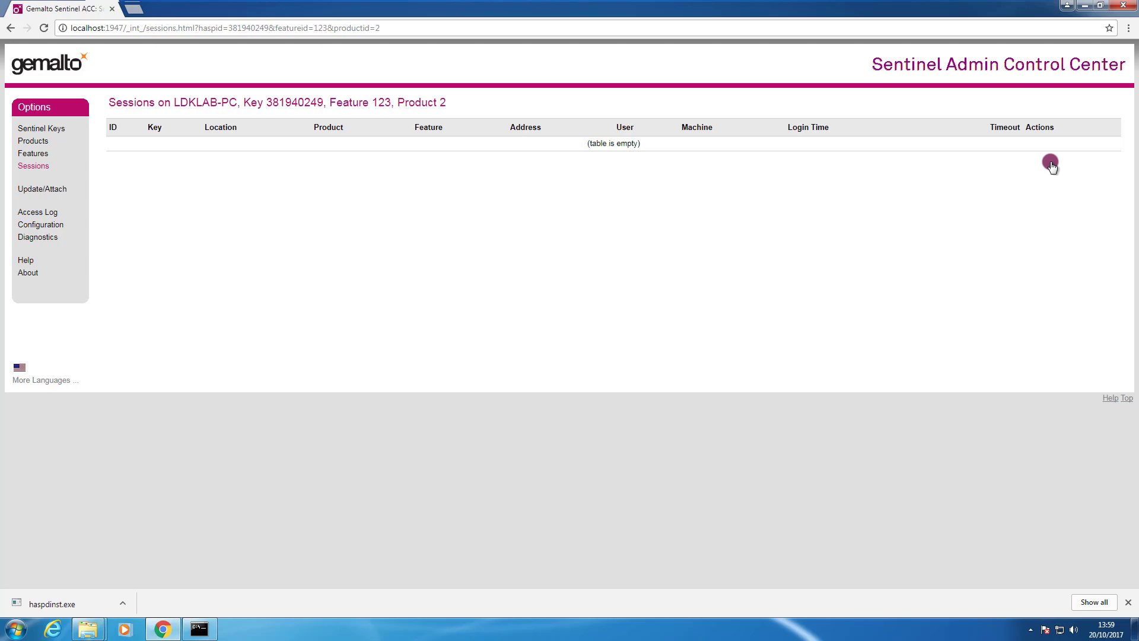
click(1086, 10)
Step: Launch Win_x64_Bounce from the Protected folder and arrange windows so the sessions table is visible
click(1101, 8)
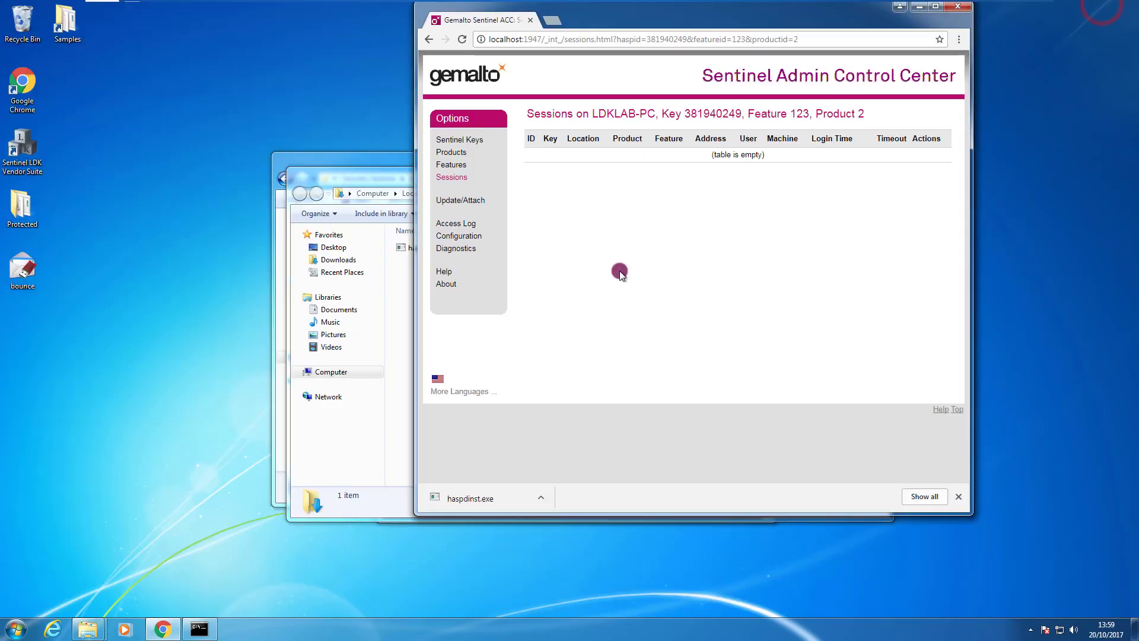
double_click(22, 207)
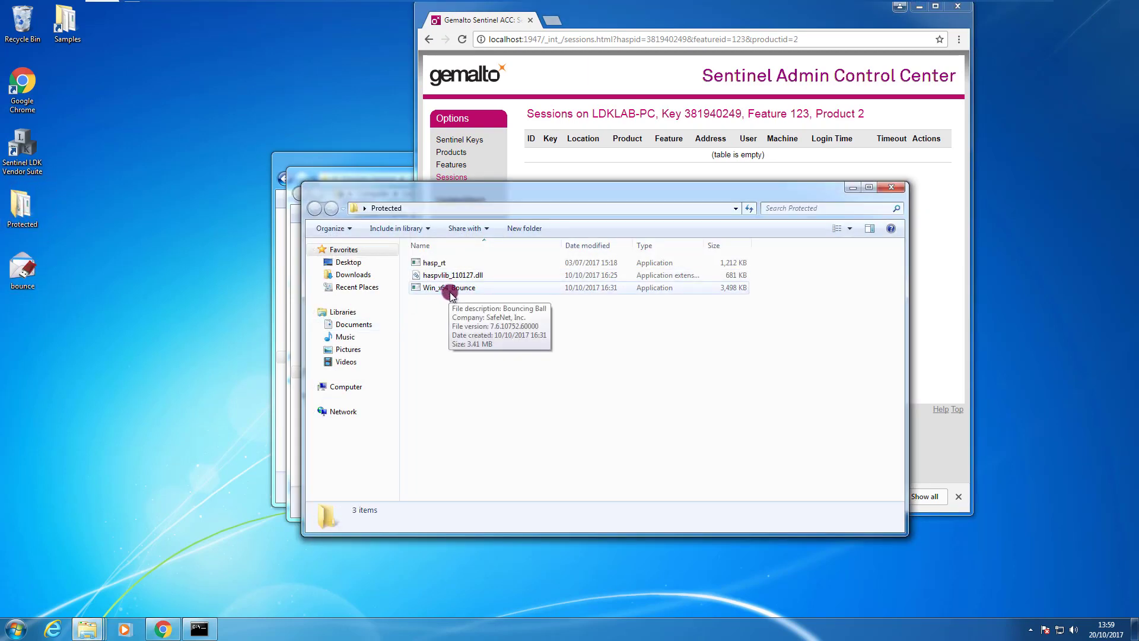
double_click(449, 292)
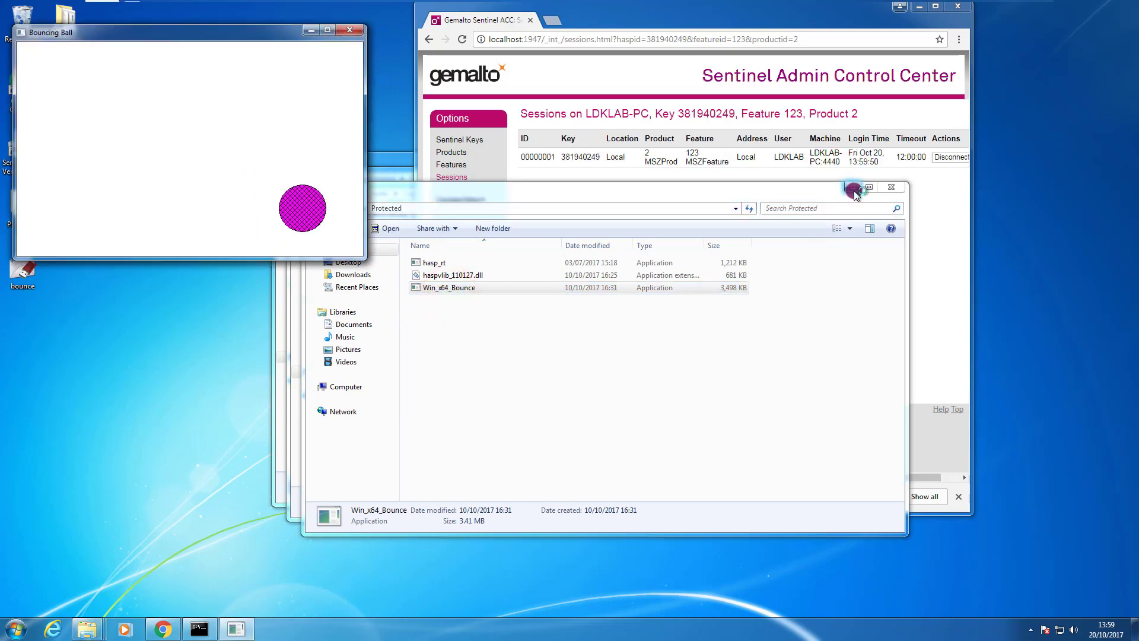
click(971, 199)
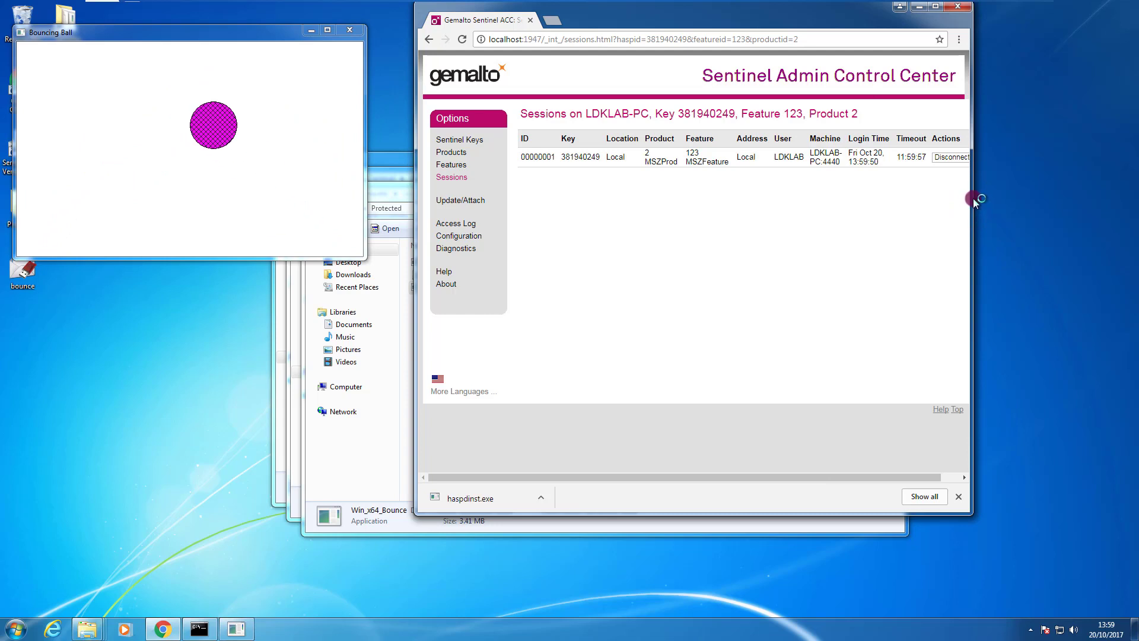
drag(974, 199, 1090, 222)
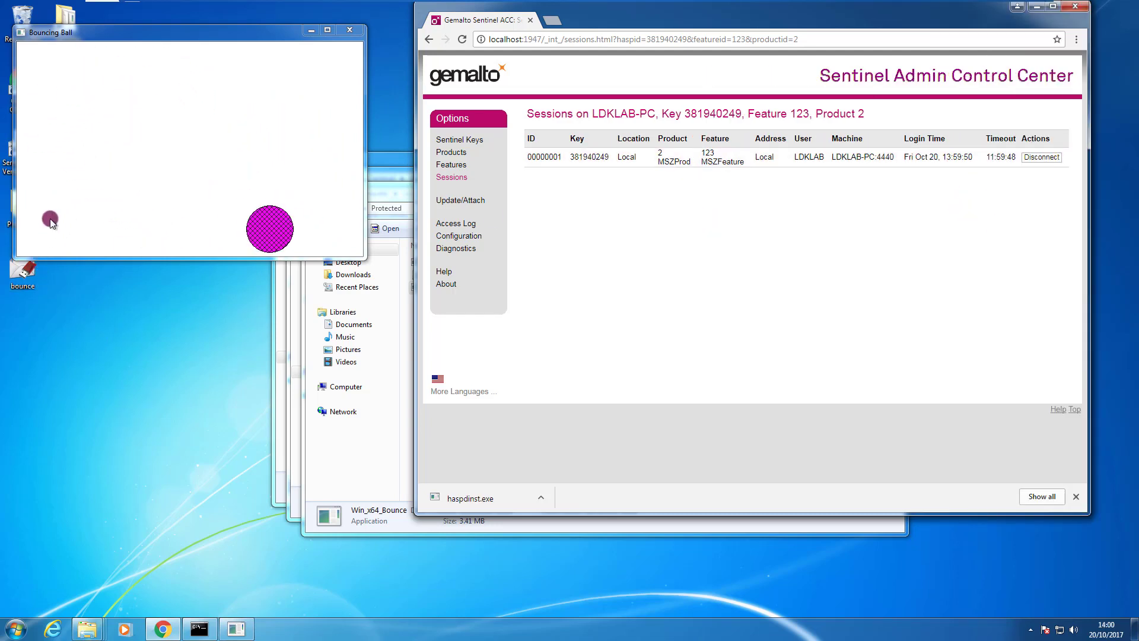
drag(93, 33, 145, 56)
Step: Launch a second Win_x64_Bounce instance so the sessions table lists two MSZFeature sessions
double_click(22, 206)
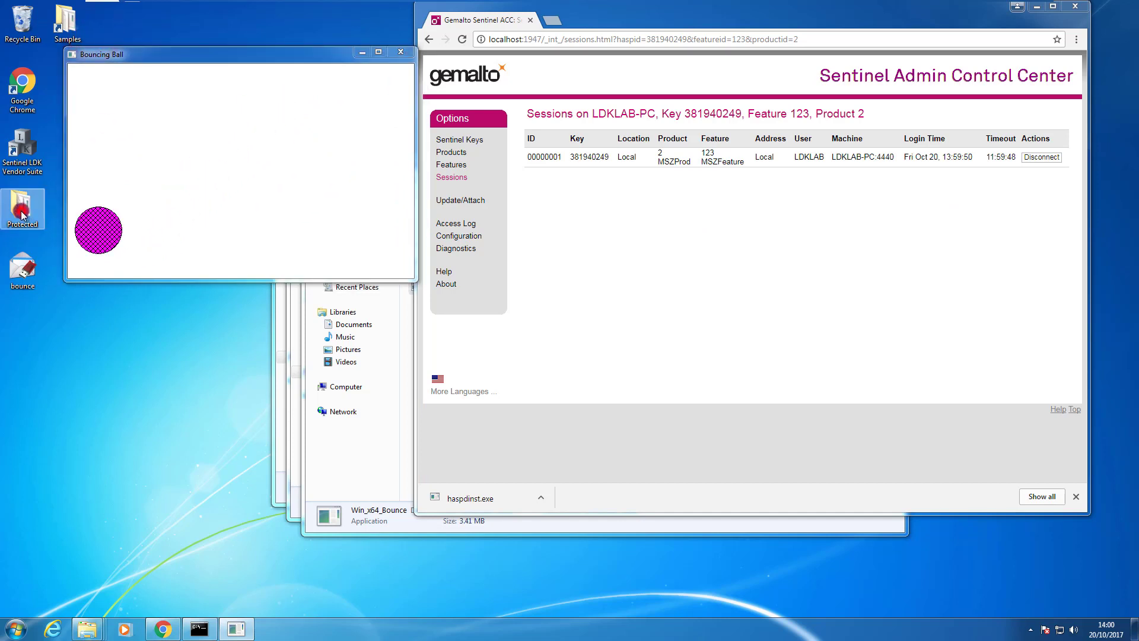
click(448, 291)
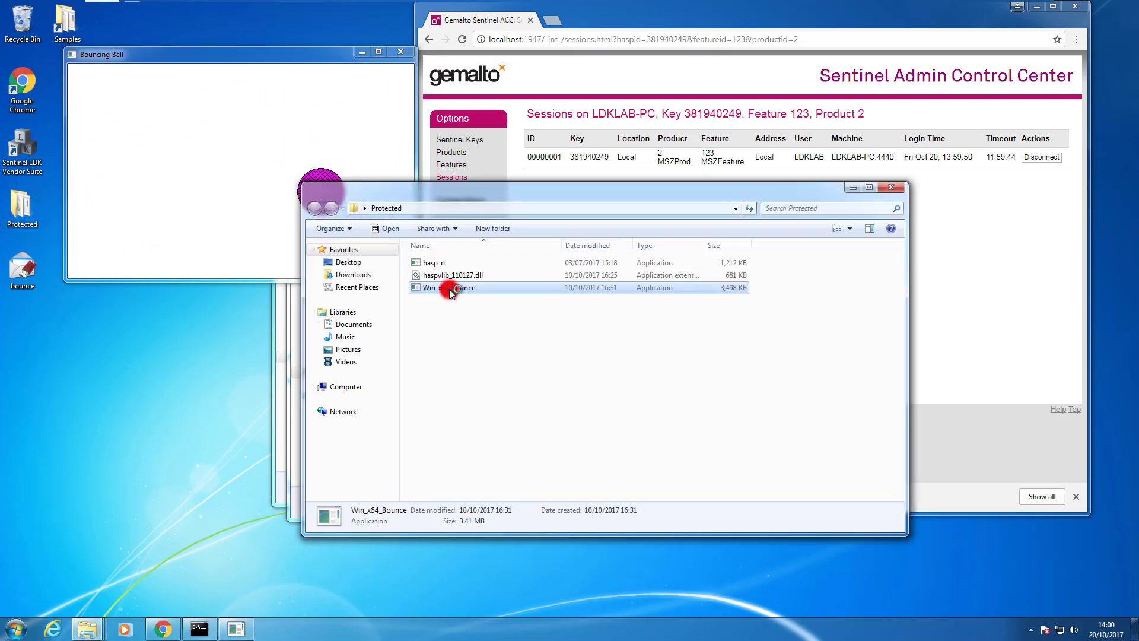
double_click(448, 291)
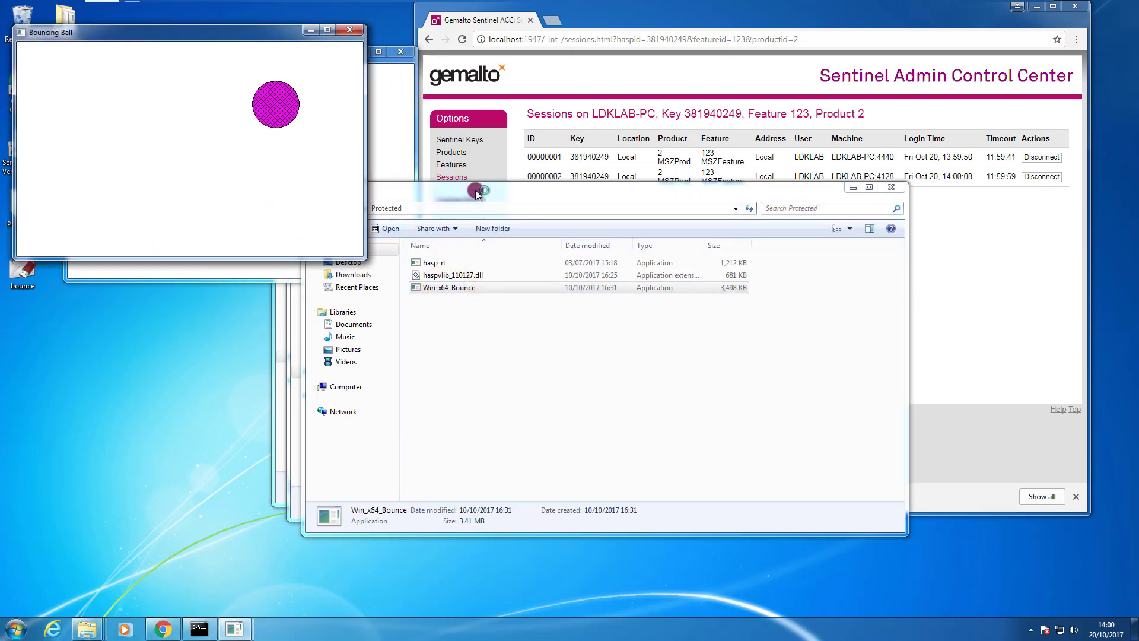
drag(473, 185, 497, 276)
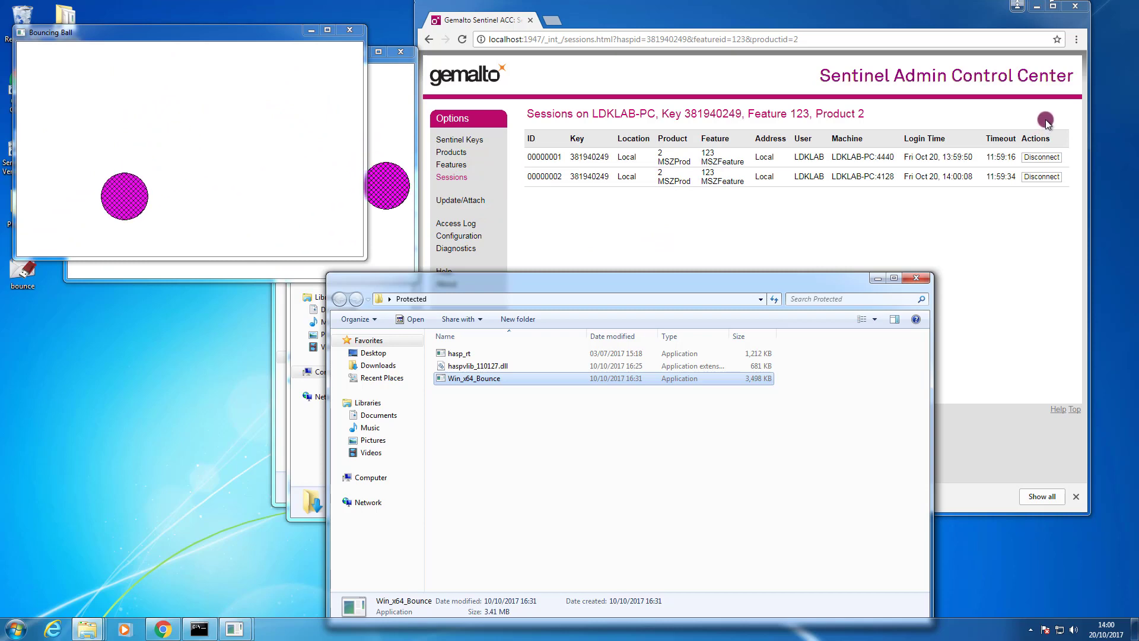
Step: Check the Access Log page showing logging disabled, then view the Configuration Basic Settings
click(1052, 9)
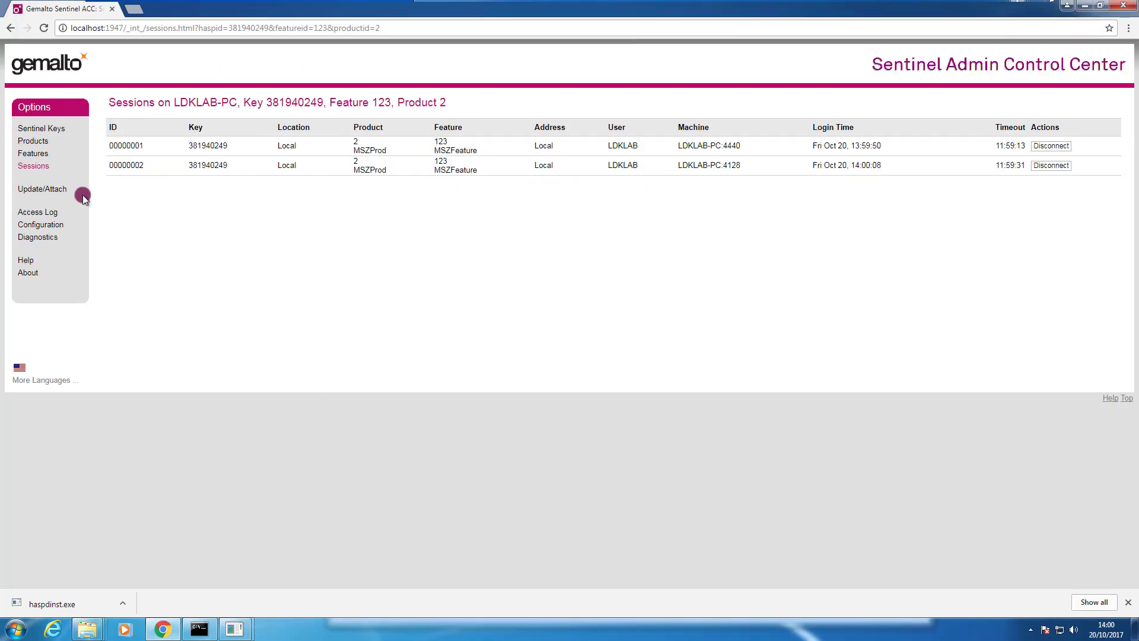
click(54, 216)
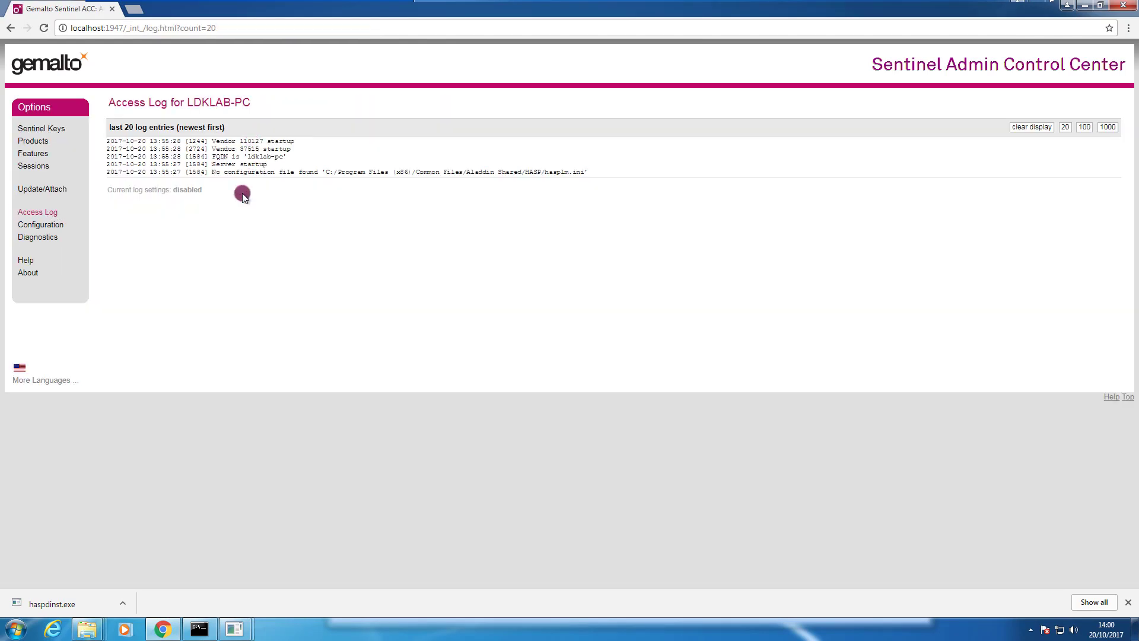
click(50, 225)
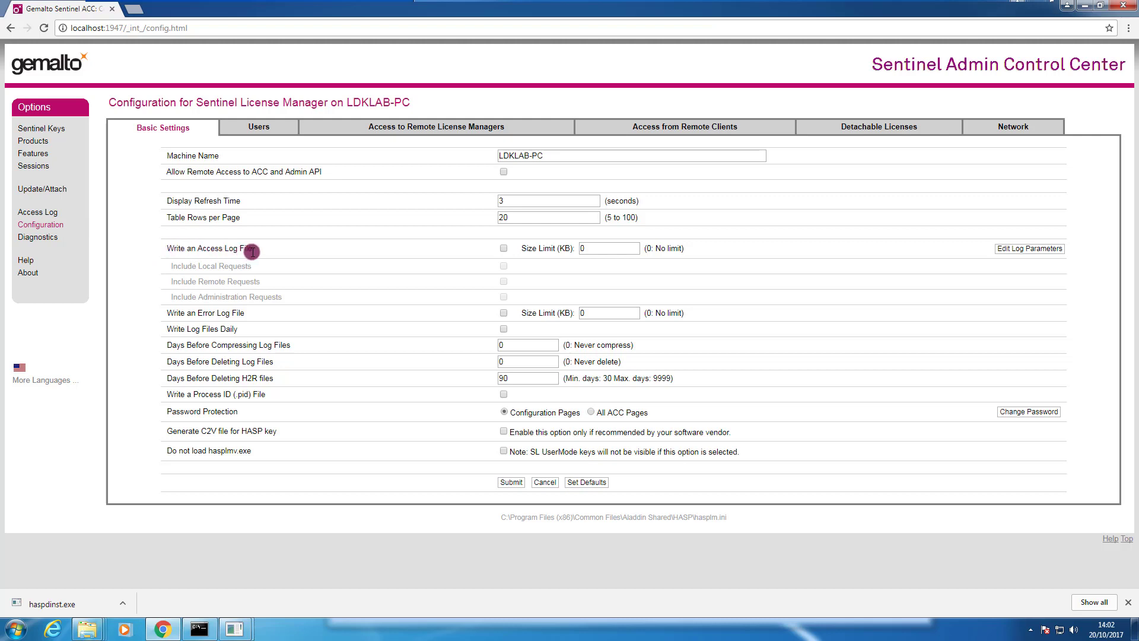
Step: Enable the access log for local, remote and administration requests, plus the error log file
click(502, 250)
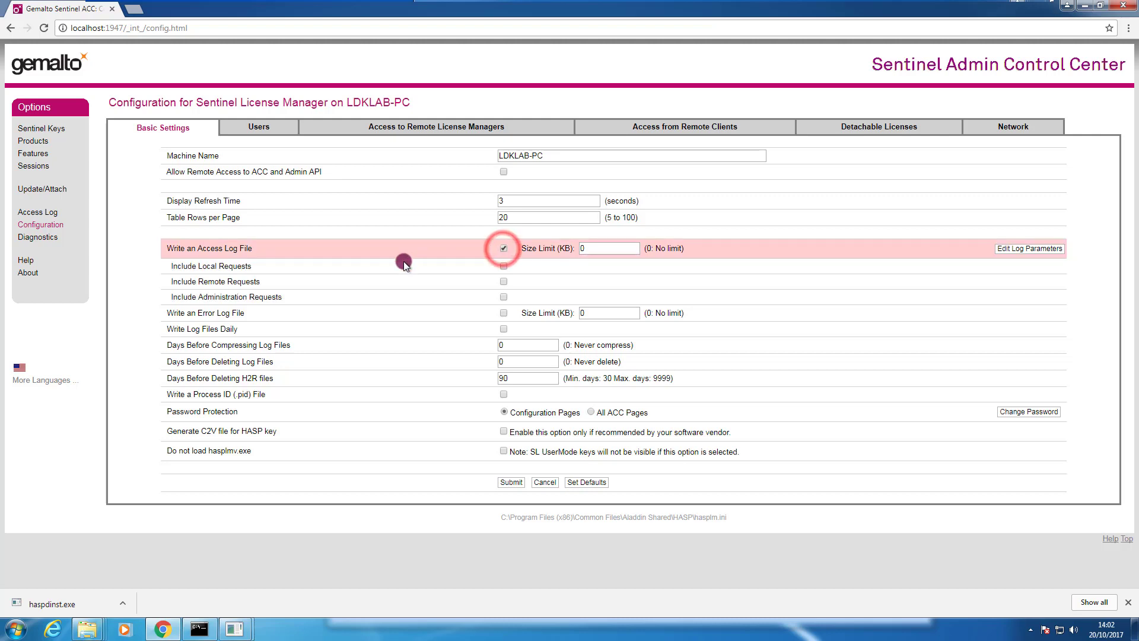
click(502, 268)
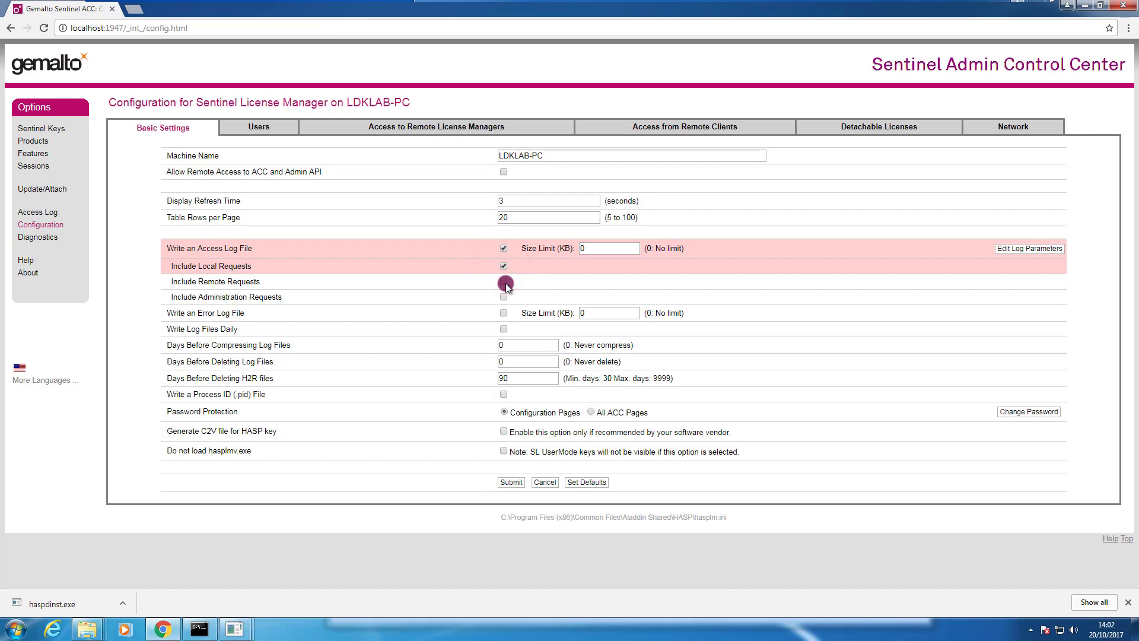
click(504, 283)
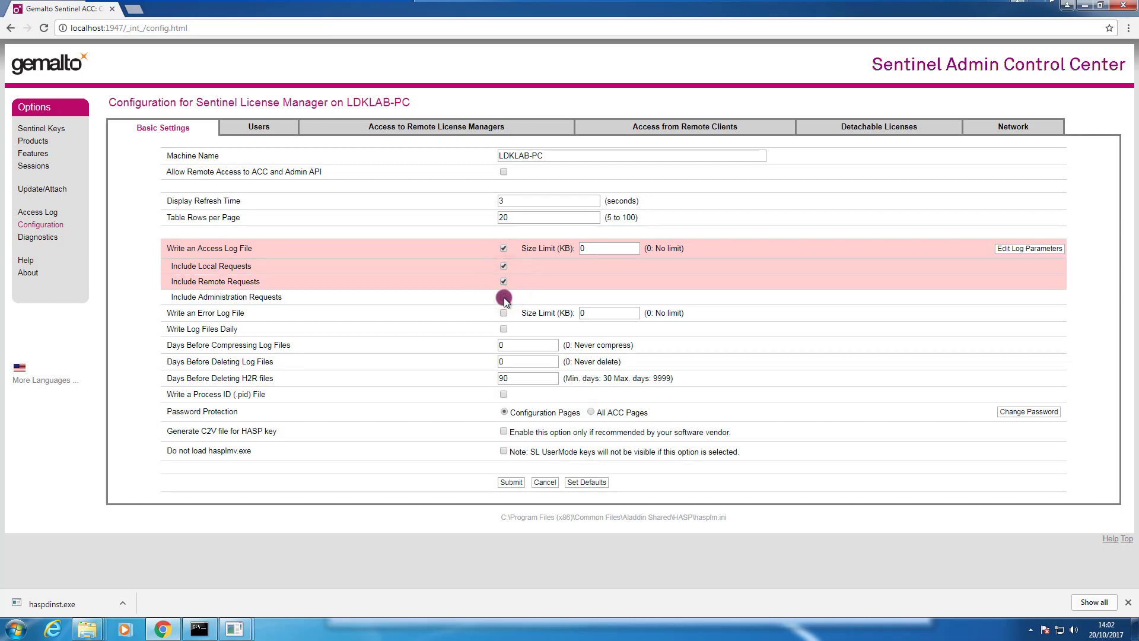
click(504, 297)
click(504, 314)
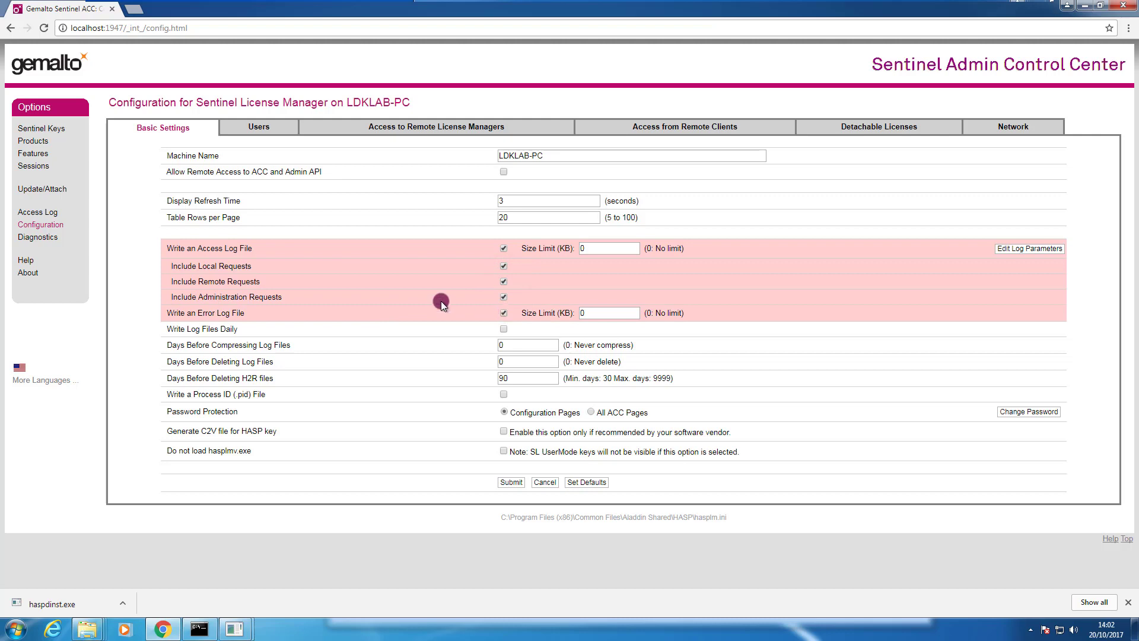
Step: Show the refreshed Diagnostics page with two sessions and run-time versions, then request a report
click(54, 244)
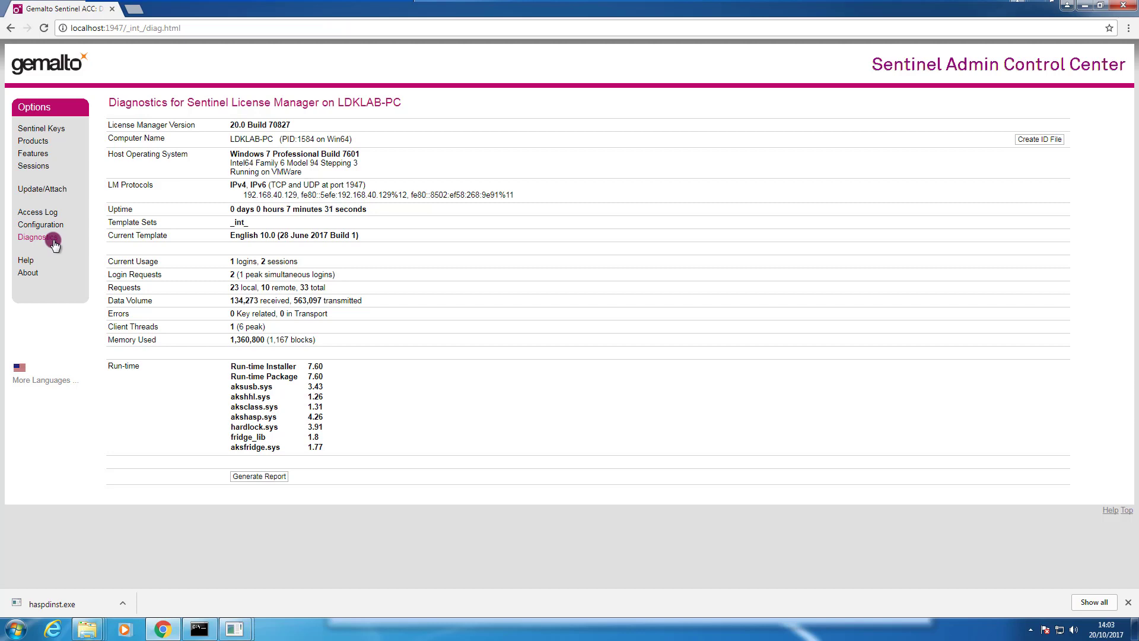
click(53, 241)
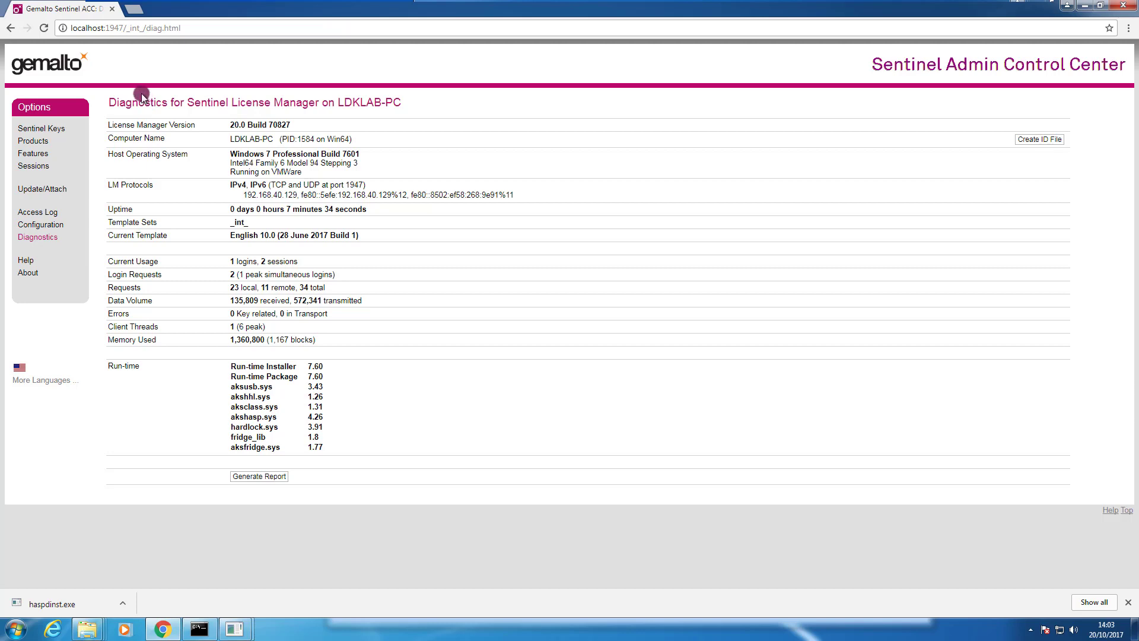
click(279, 481)
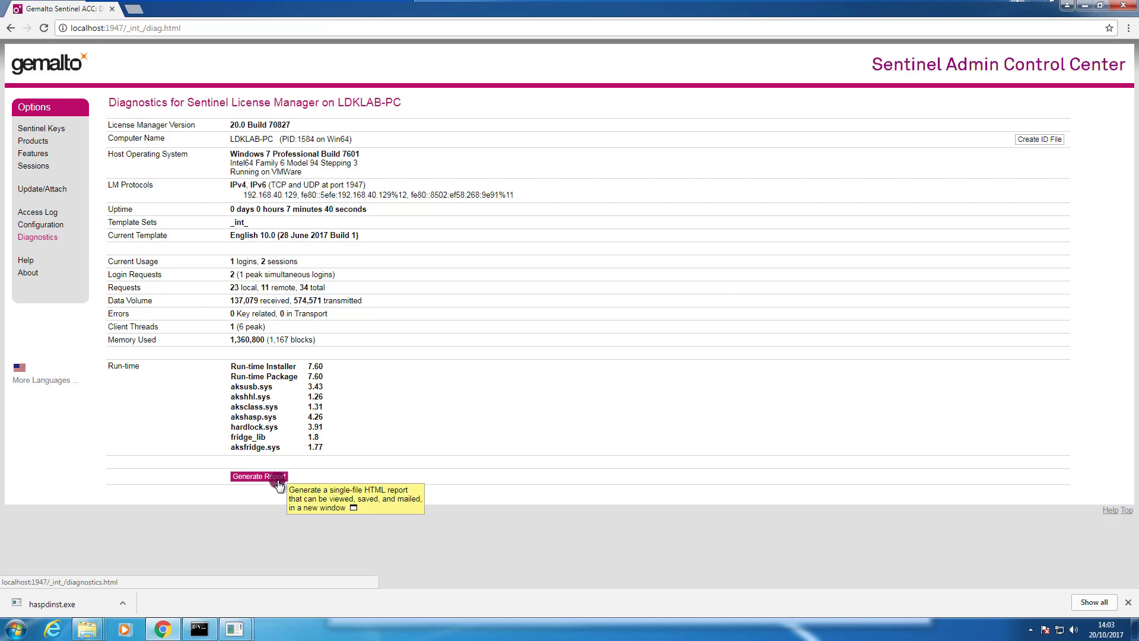
Step: Generate the diagnostics report, review its system information and log file paths, then close it
click(267, 478)
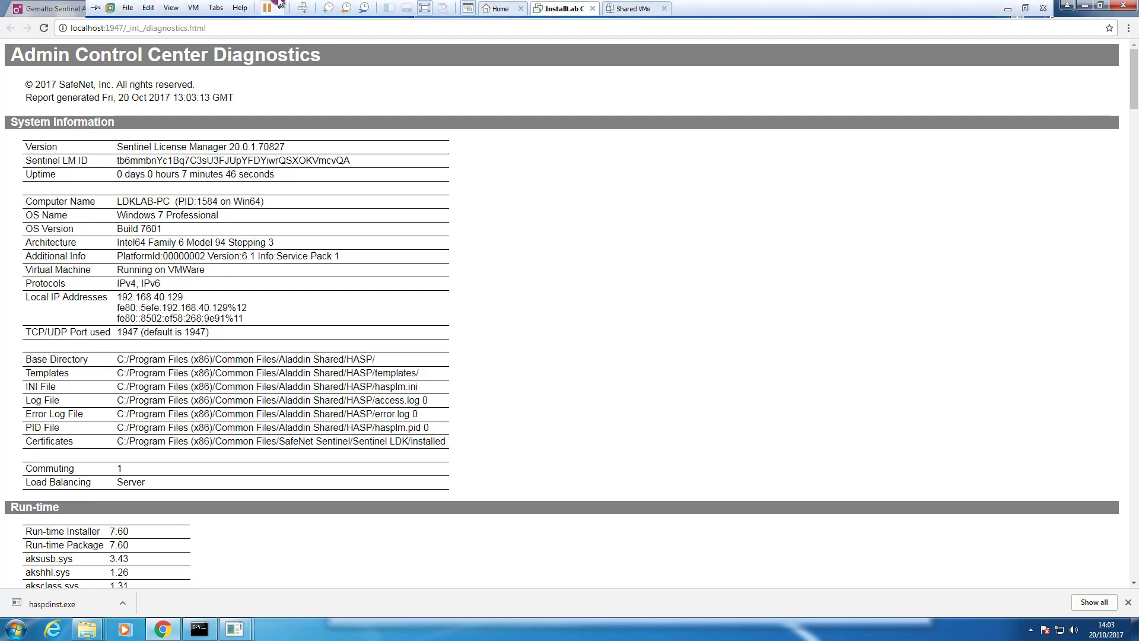
click(227, 10)
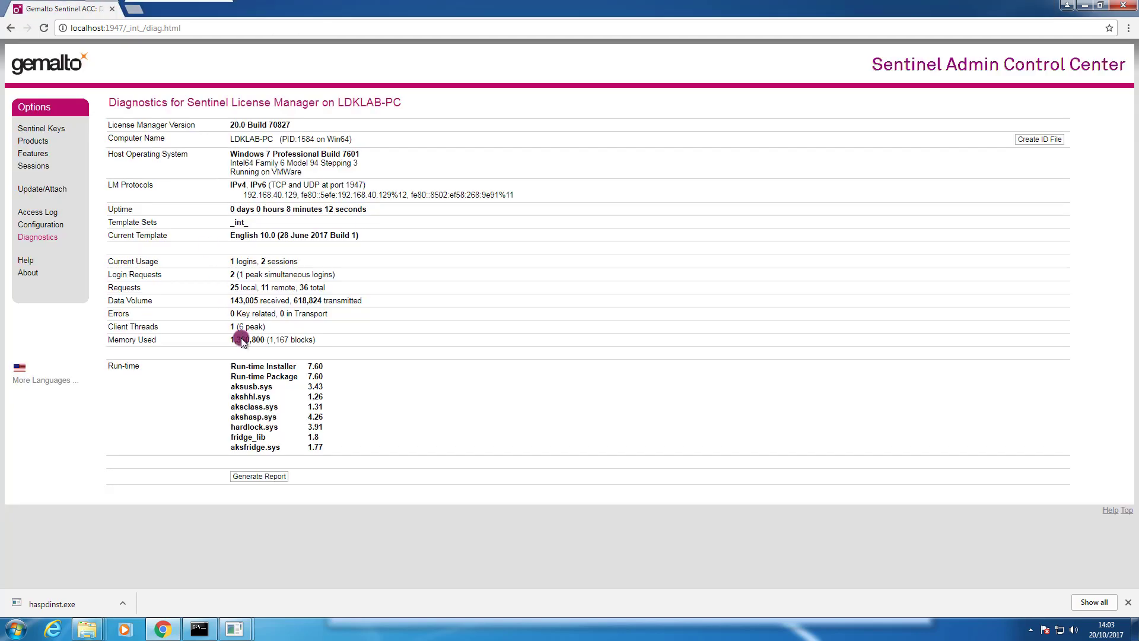